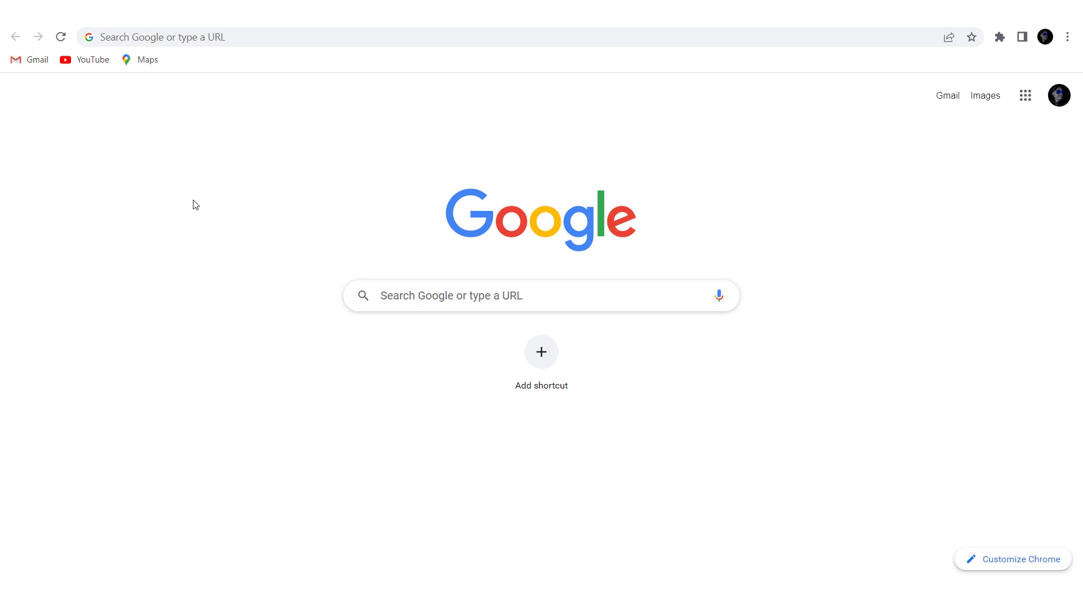
Step: Search 'install canvas py' and copy 'pip install canvas' from the canvas 0.3 PyPI page
click(289, 38)
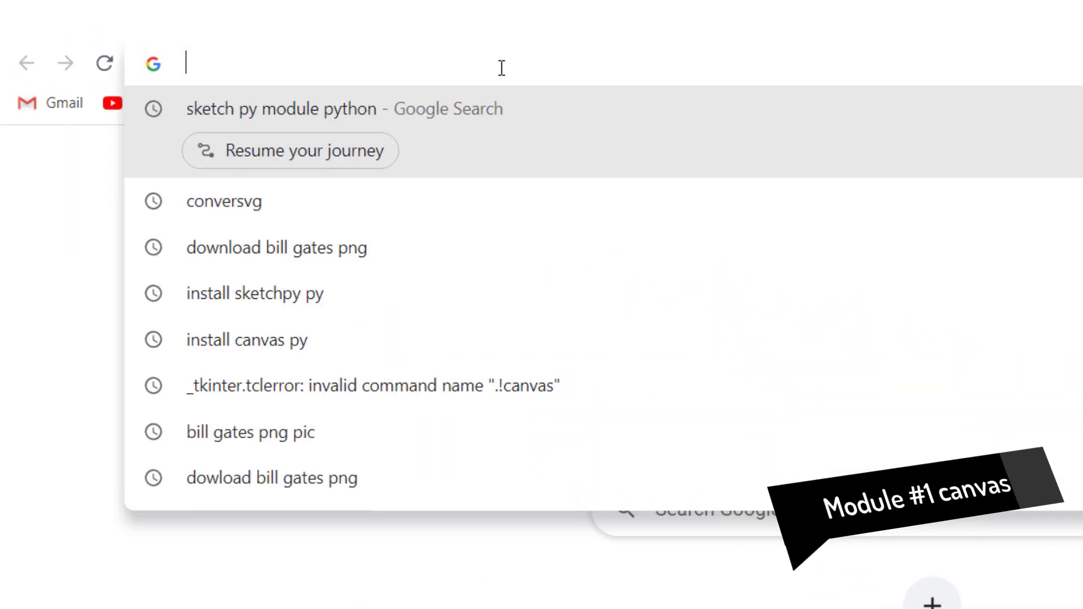
text(i)
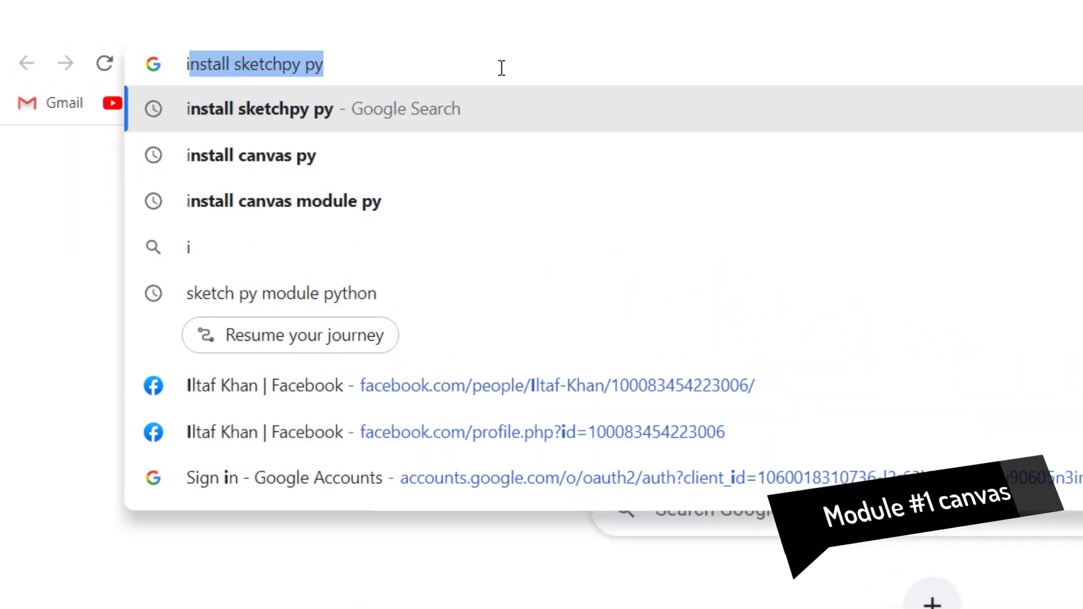
text(nstall )
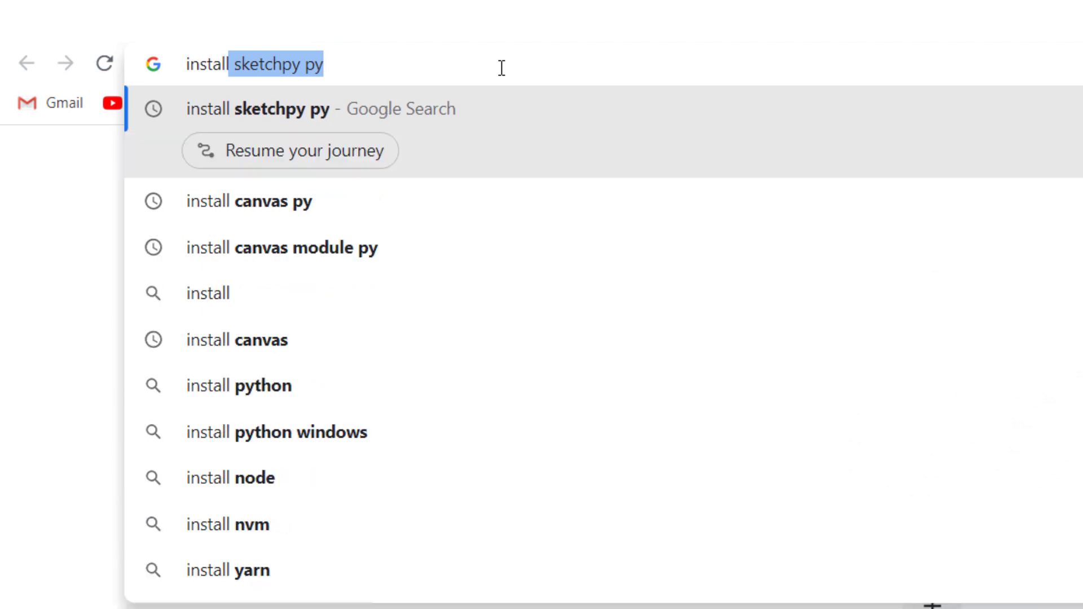
text(canvas)
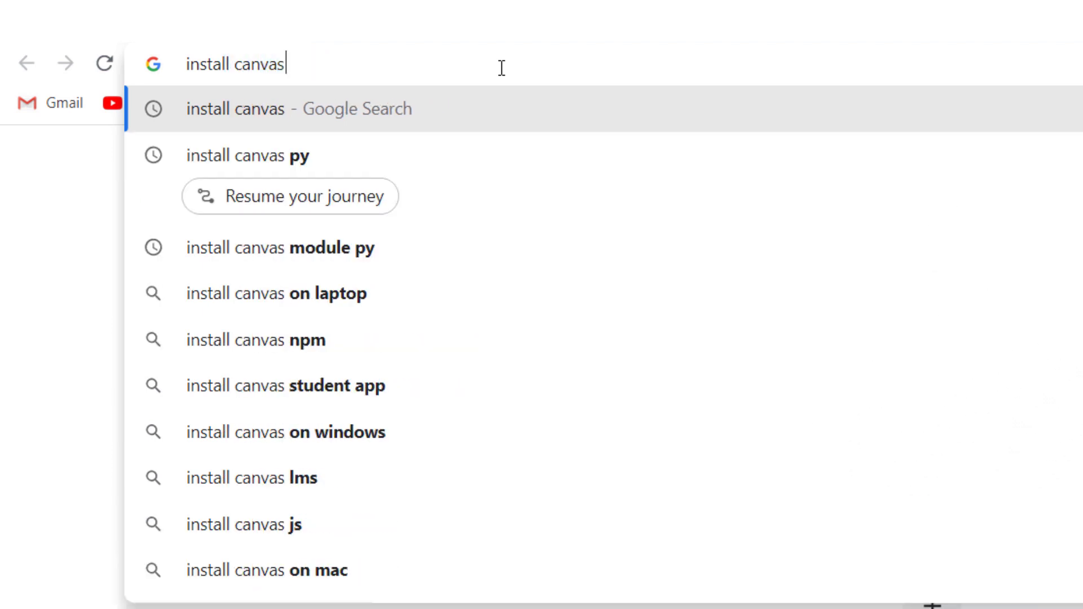
text( p)
key(Return)
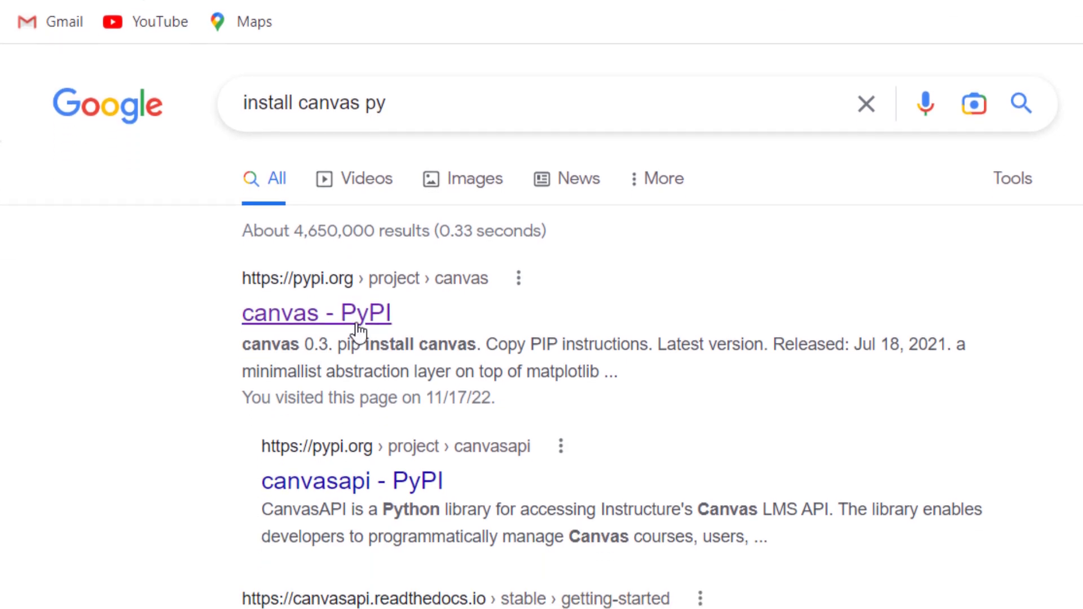
click(359, 313)
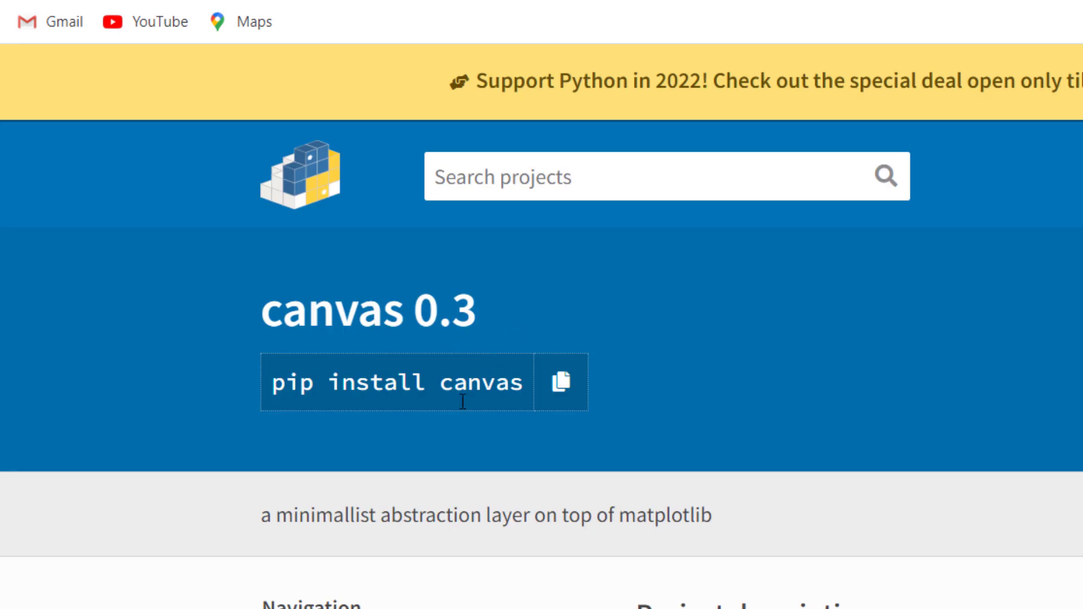
click(563, 389)
Step: In a new tab, search Google for 'install sketchpy py', correcting the typo
key(ctrl+t)
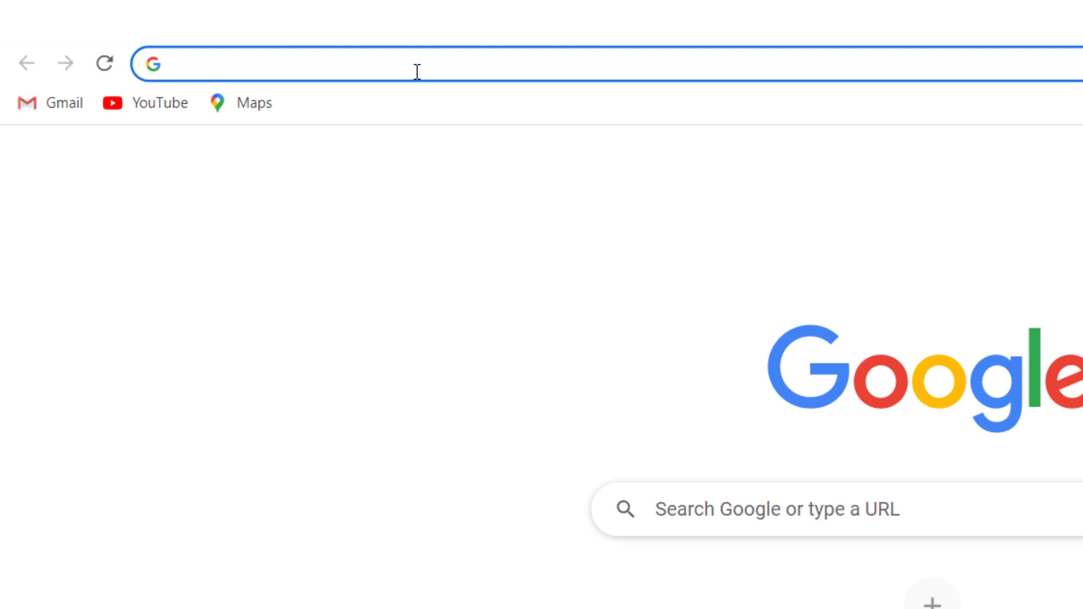
click(417, 71)
text(isntall)
key(BackSpace)
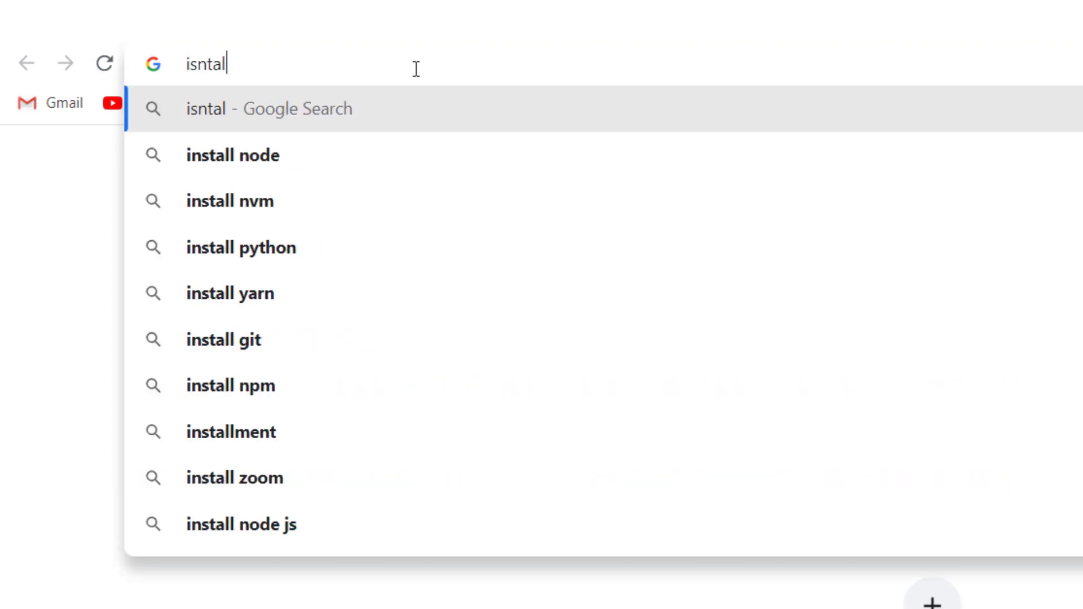
key(BackSpace)
key(BackSpace)
key(BackSpace)
key(BackSpace)
text(inta)
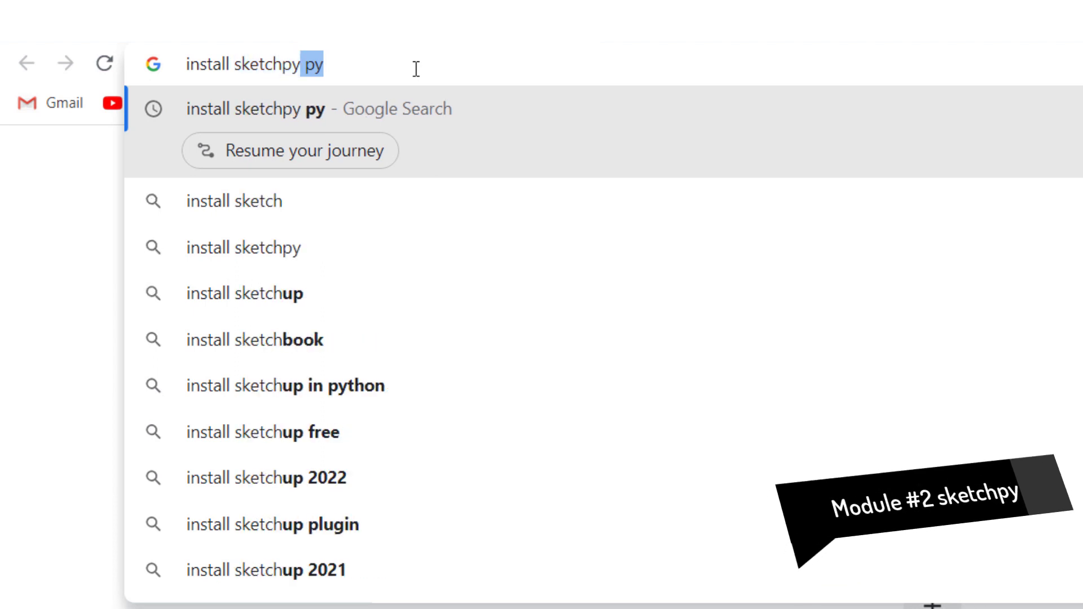
text( py)
key(Return)
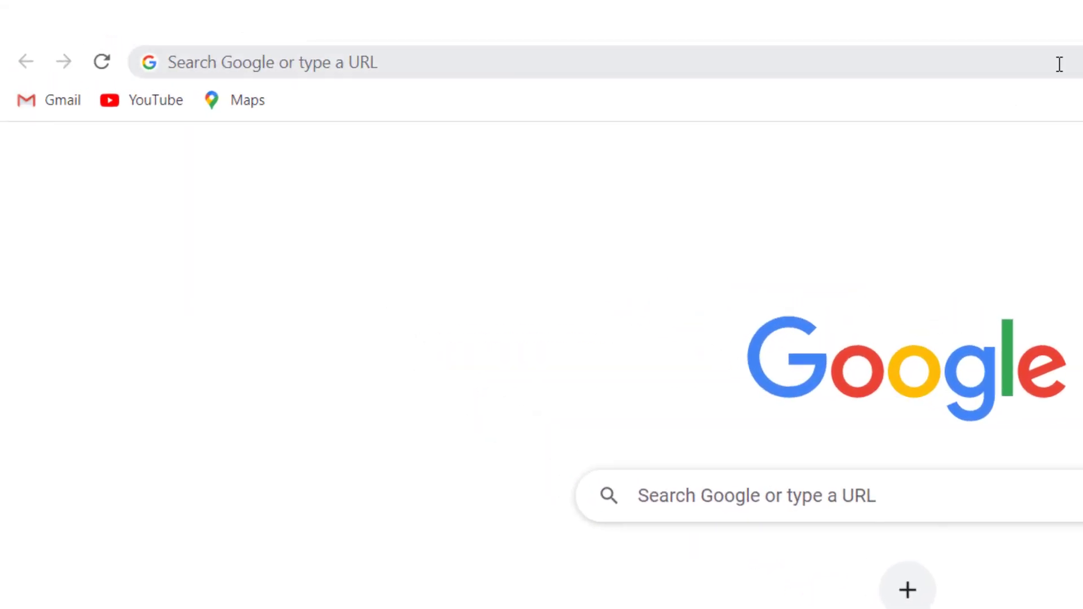
Step: Search Google Images for 'bill gates png download' to find transparent portraits
click(1059, 65)
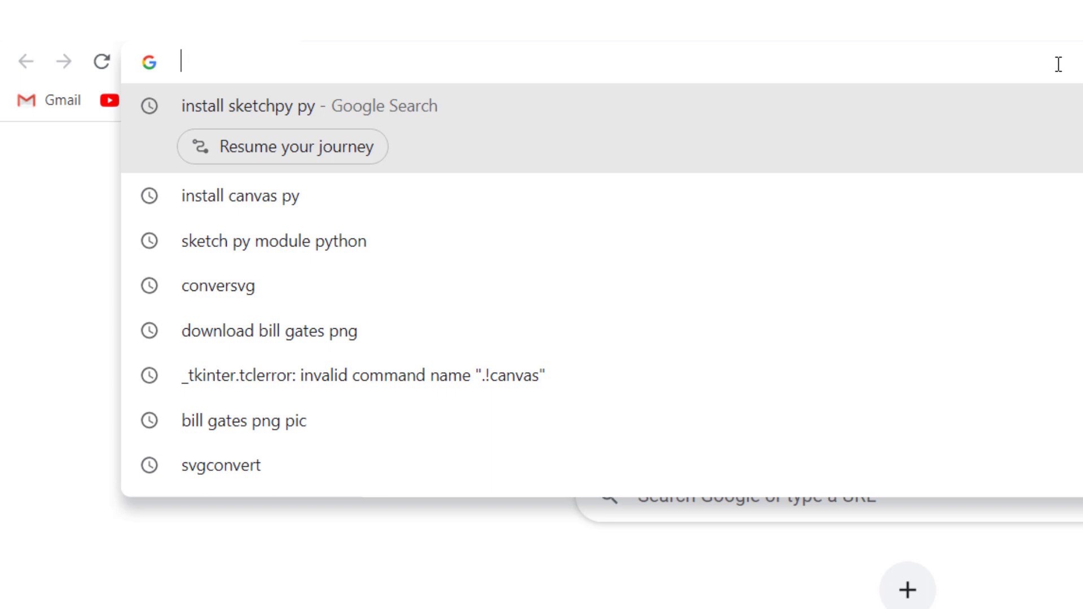
text(b)
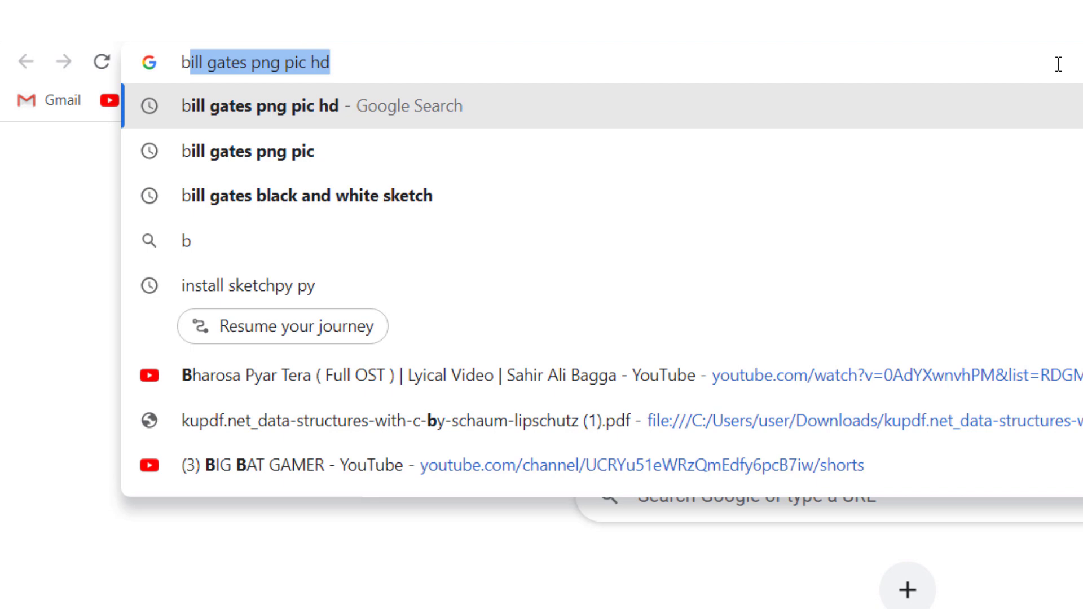
text(ill agt)
key(BackSpace)
key(BackSpace)
key(BackSpace)
text(ga)
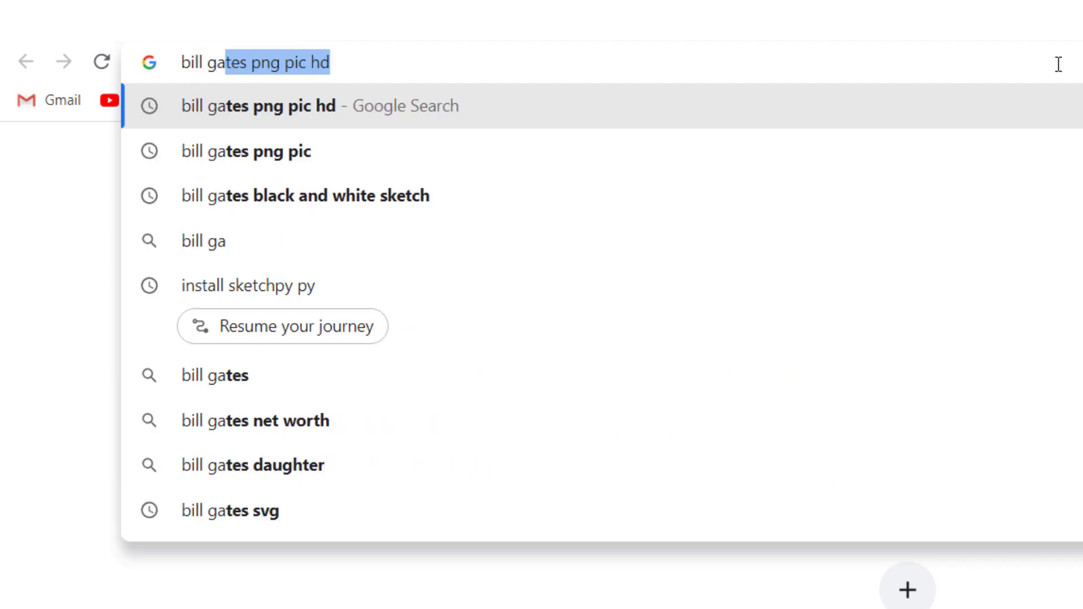
text(tes png )
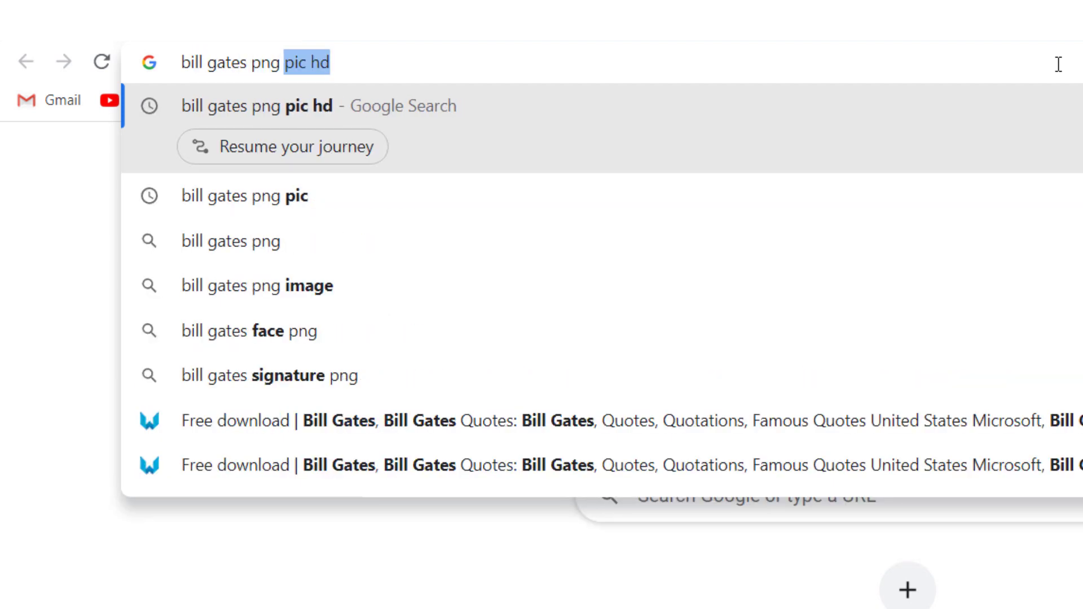
text(p)
key(BackSpace)
key(BackSpace)
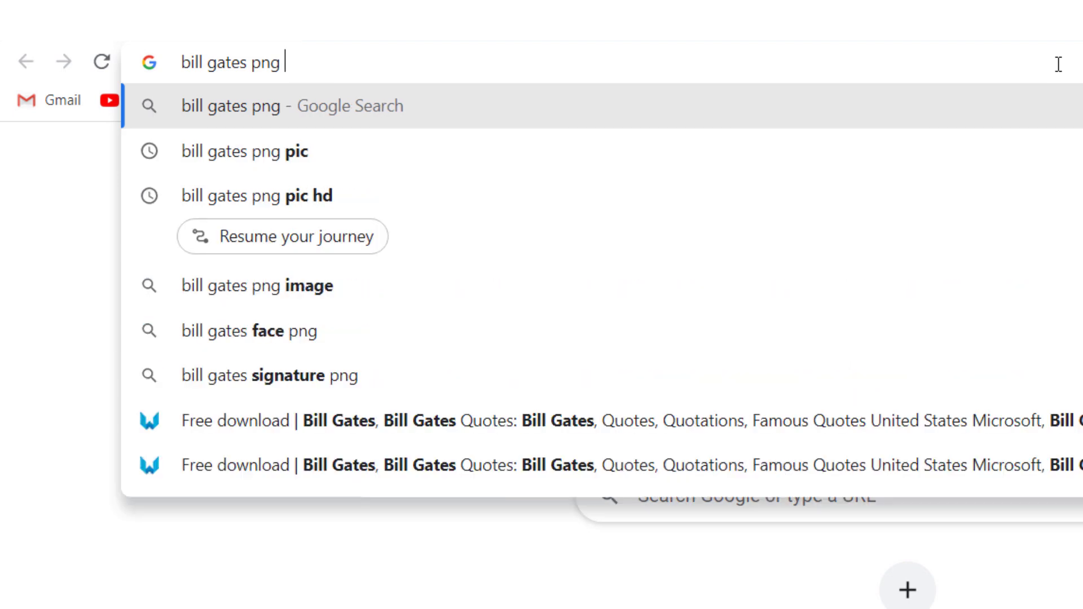
text(download)
key(Return)
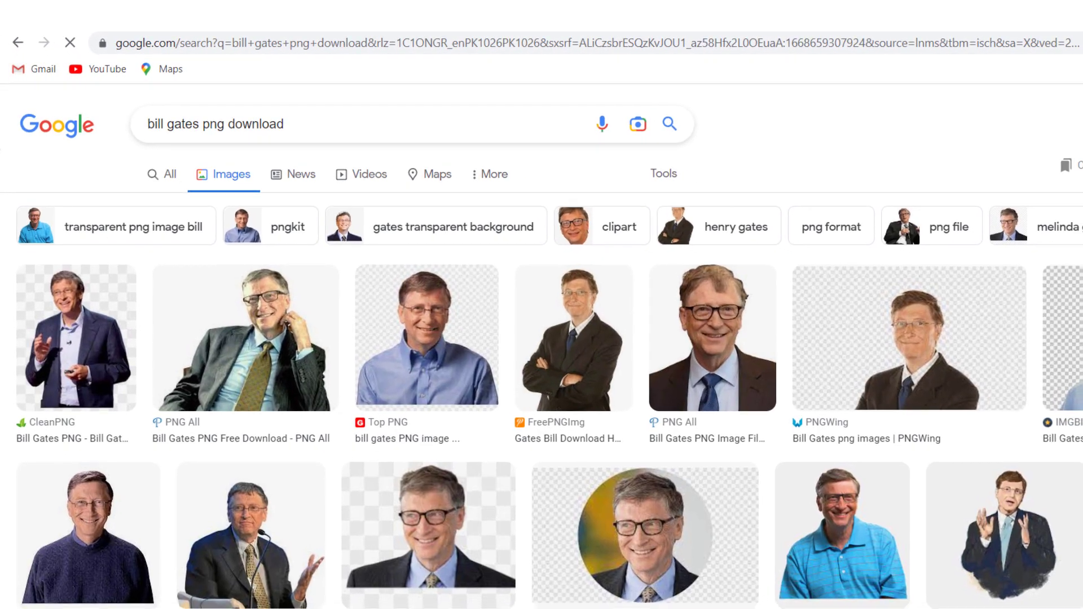
scroll(541, 355, down, 3)
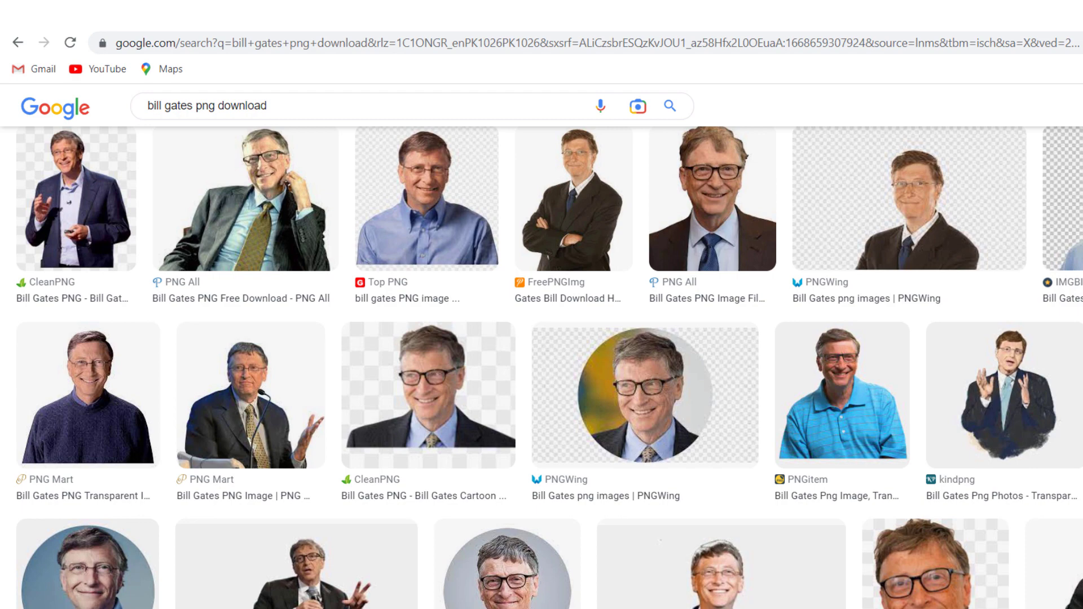
scroll(542, 355, down, 2)
scroll(1064, 305, up, 5)
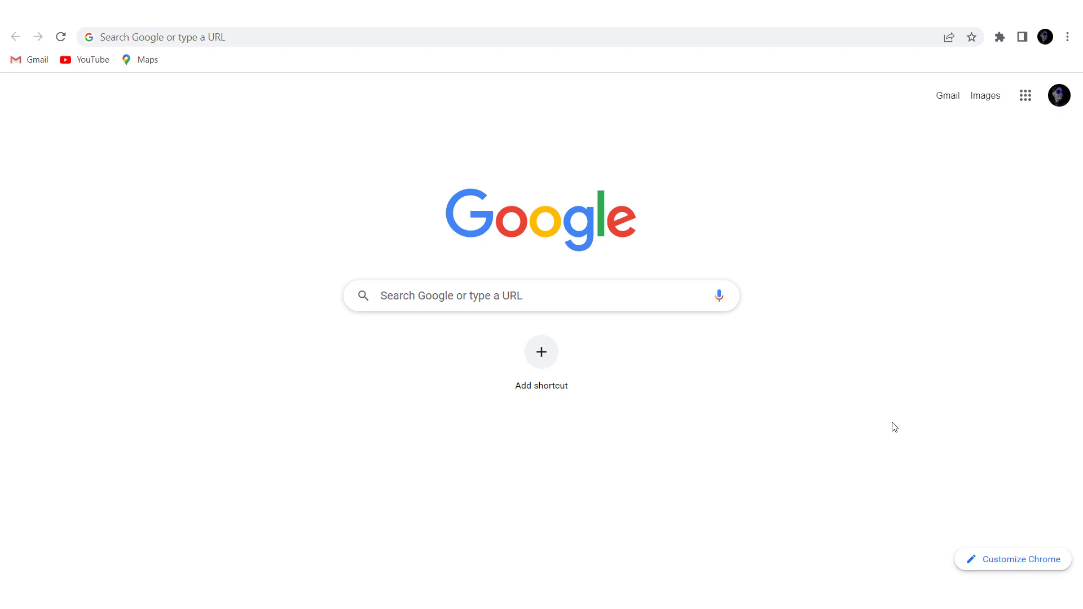
Step: Search for svgconvert and open the svgconvert.com converter site
click(609, 37)
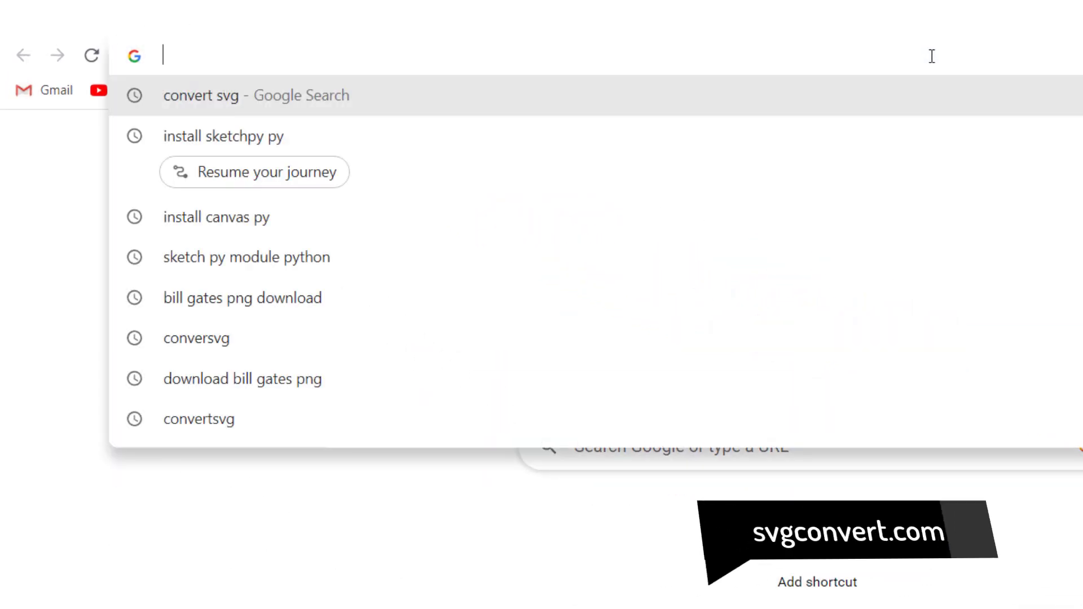
text(svg)
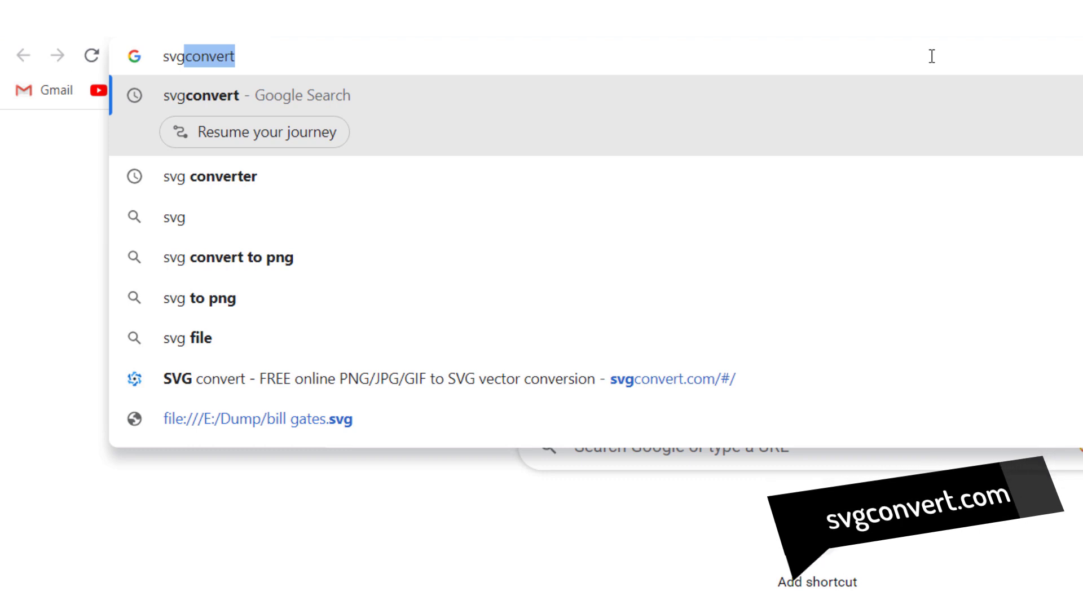
key(Return)
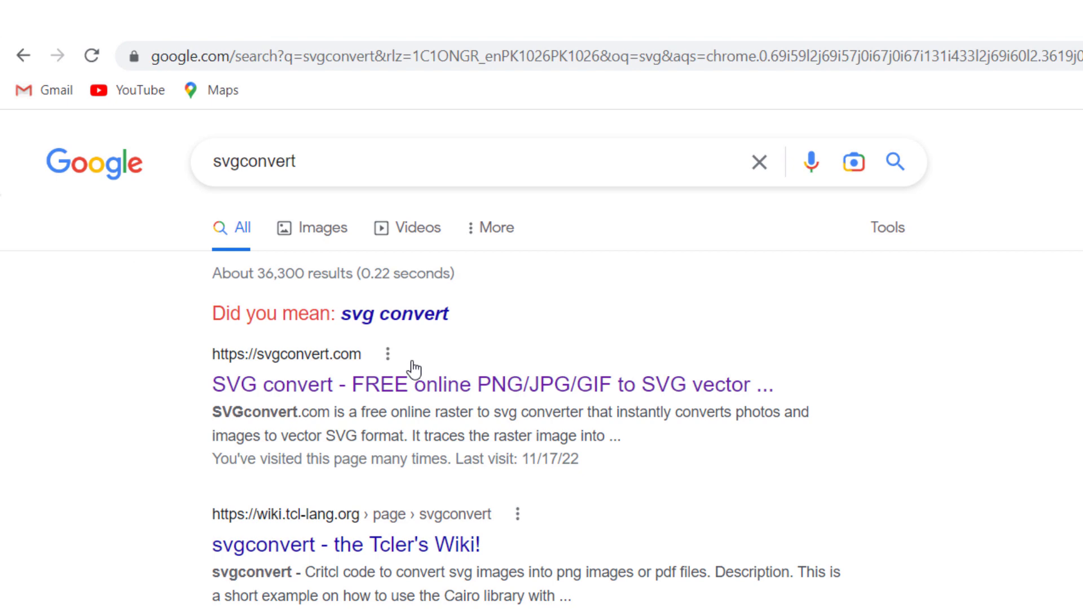
click(324, 384)
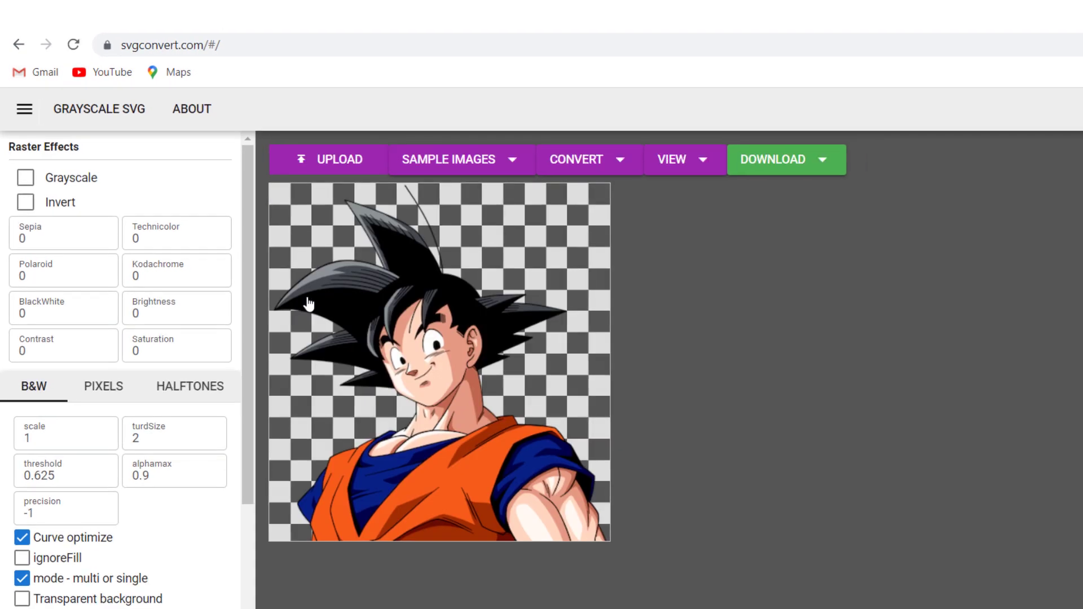
Step: Replace the sample Goku image with the Bill Gates sketch on the canvas
drag(463, 333, 482, 338)
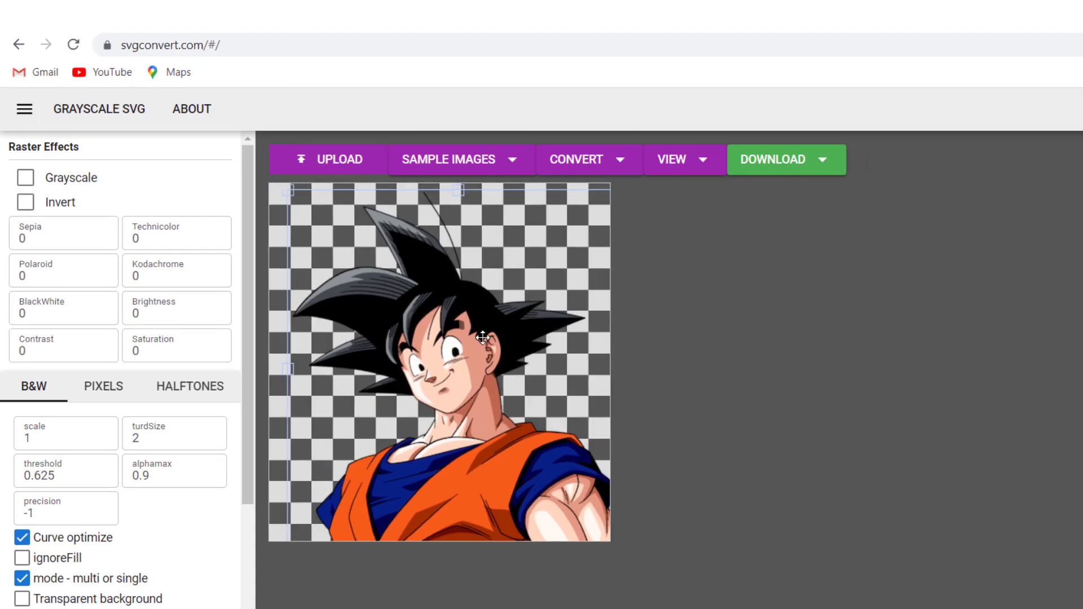
key(Delete)
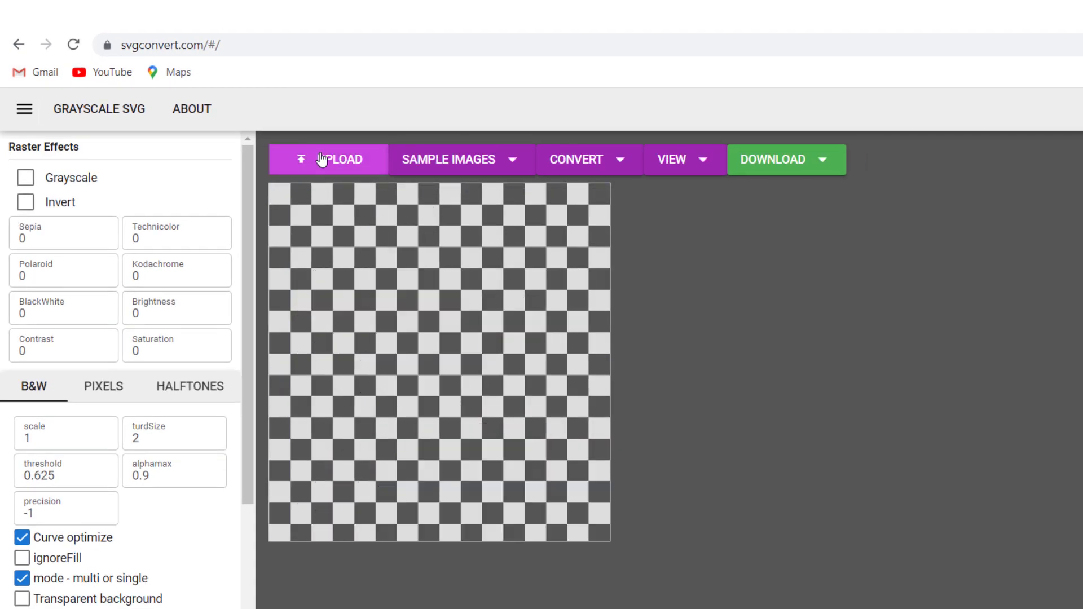
click(322, 161)
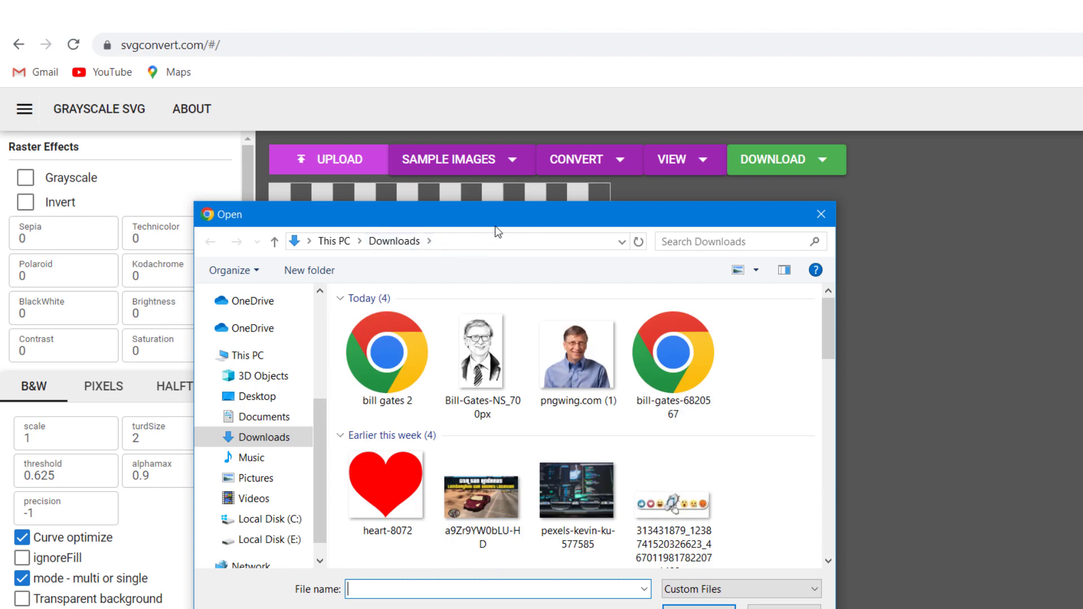
drag(498, 223, 500, 208)
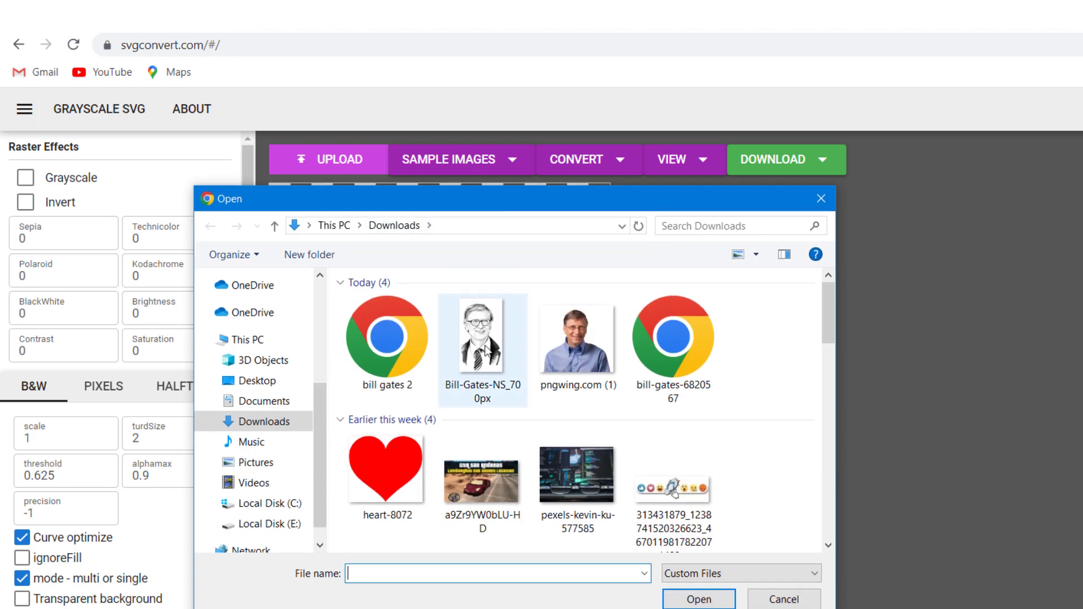
double_click(485, 347)
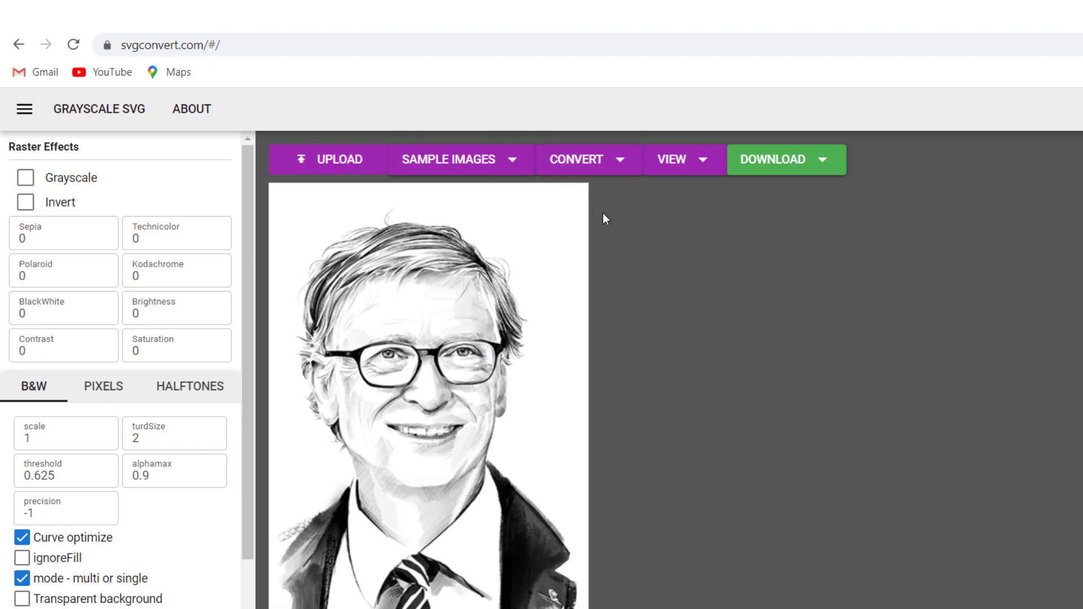
Step: Convert the portrait to Black and White and download it as SVG
click(620, 172)
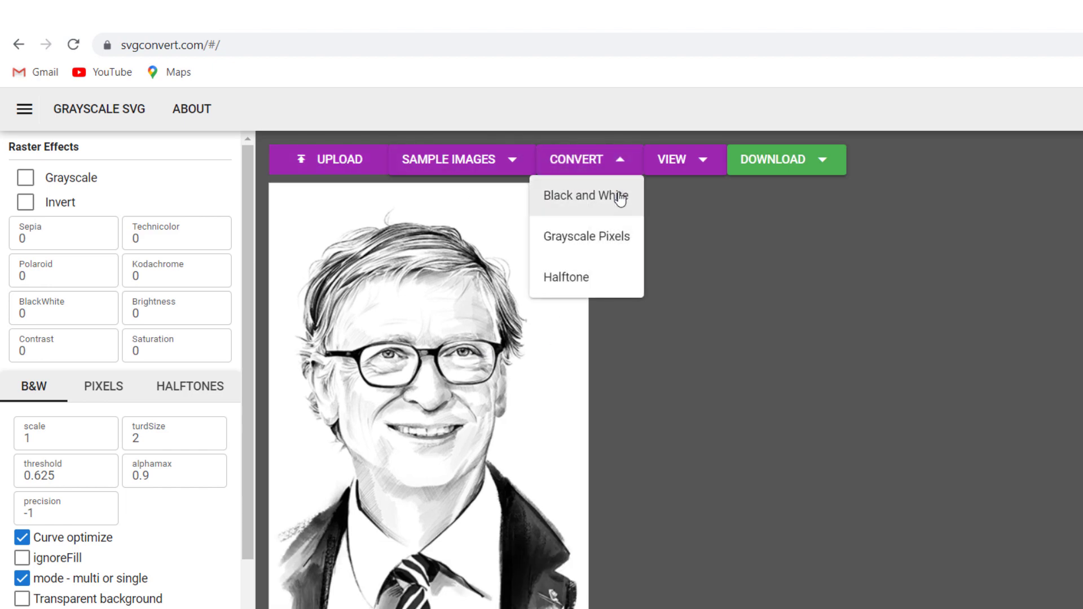
click(620, 197)
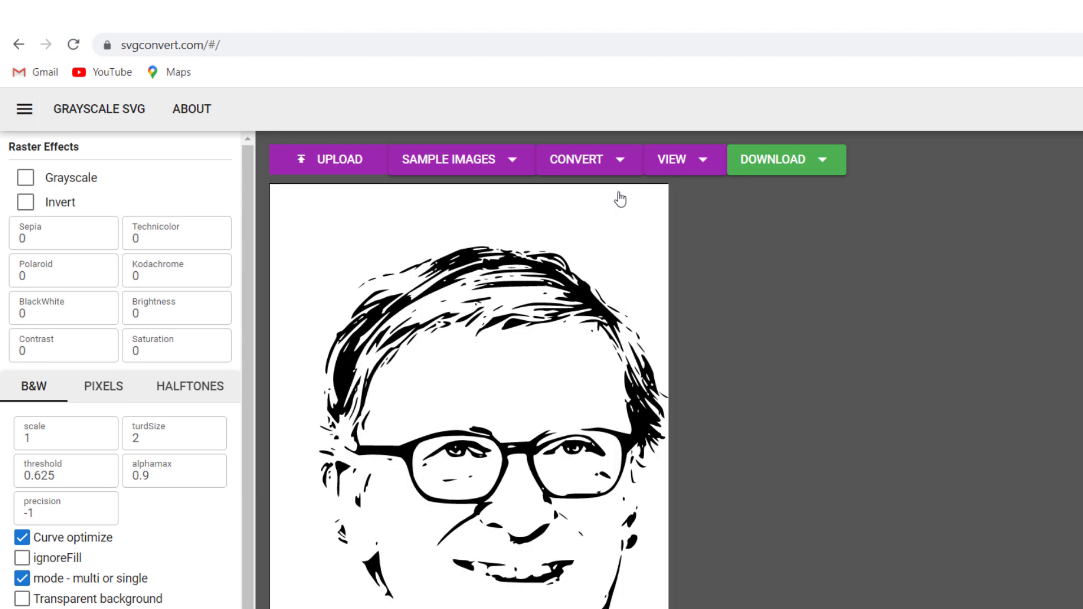
click(804, 172)
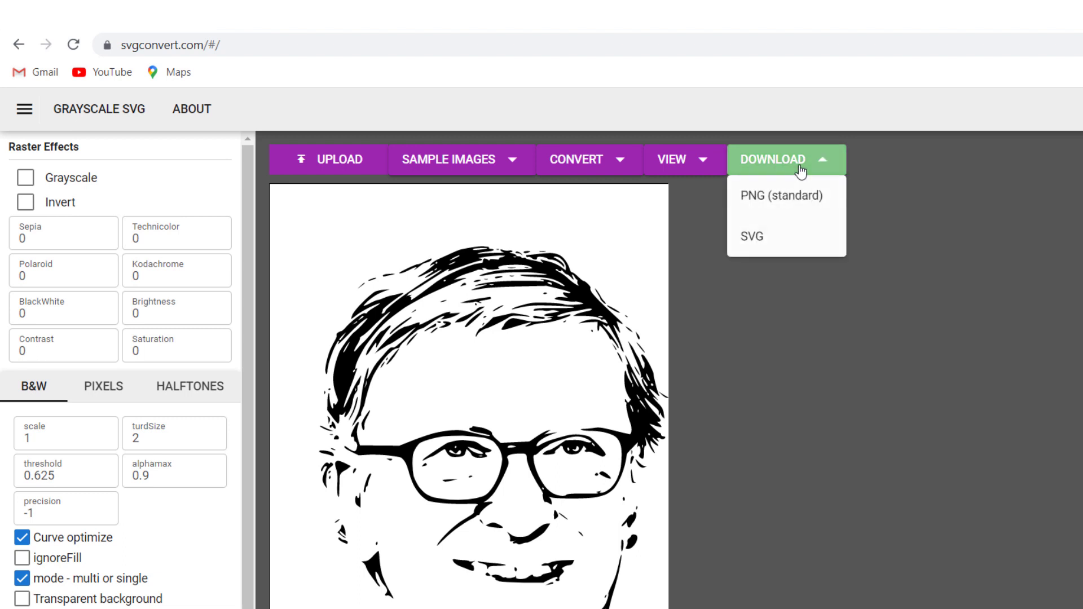
click(794, 241)
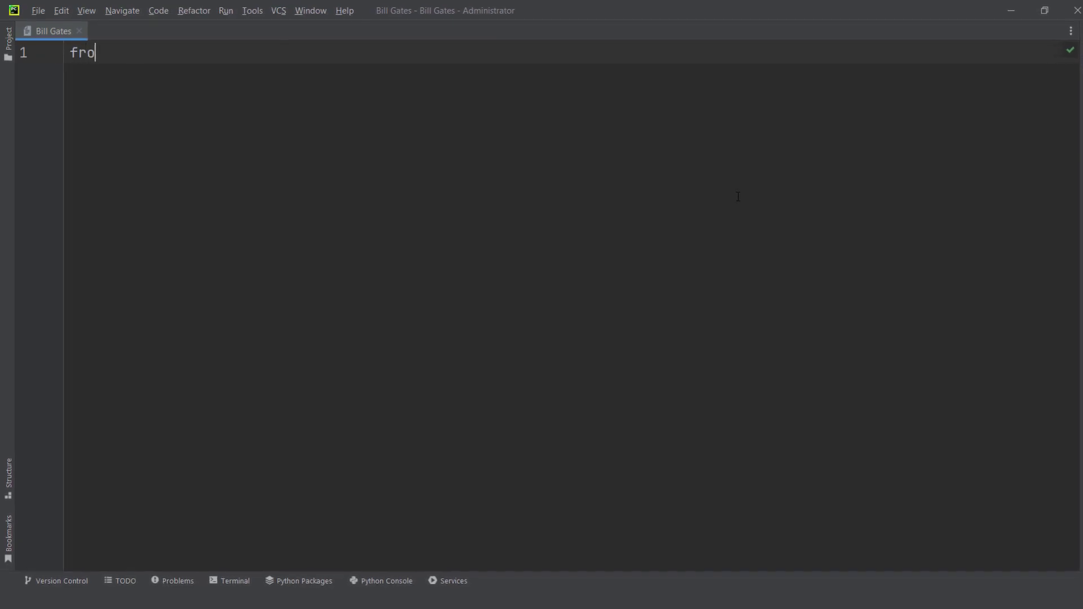
text(m skey)
Step: Write 'from sketchpy import canvas' and new = canvas.sketch_from_svg('E:\Dump\bill gates 2.svg')
key(BackSpace)
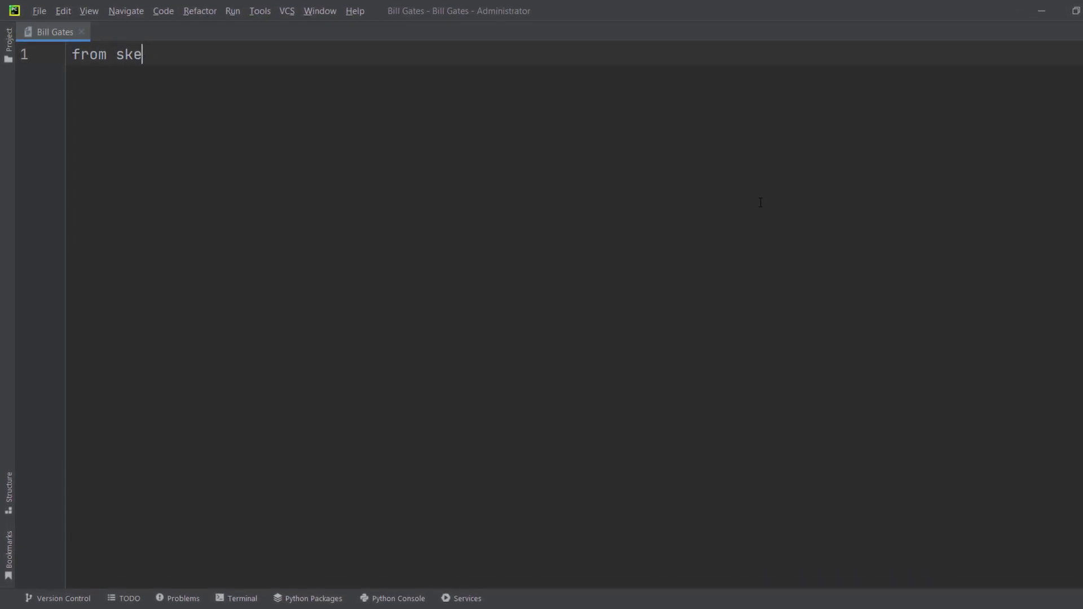
text(tchpy)
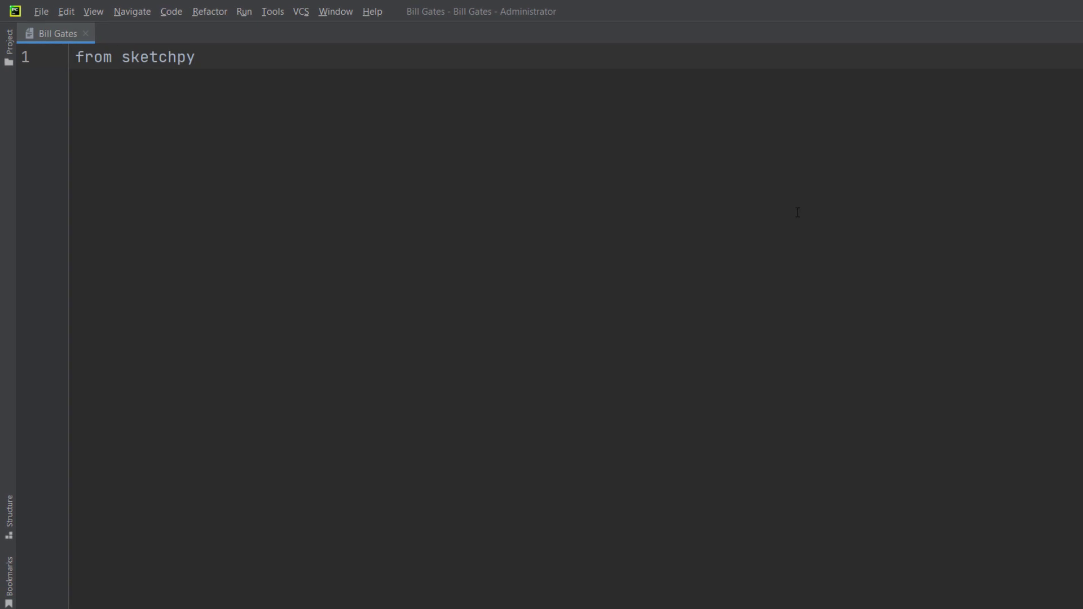
text( import ca)
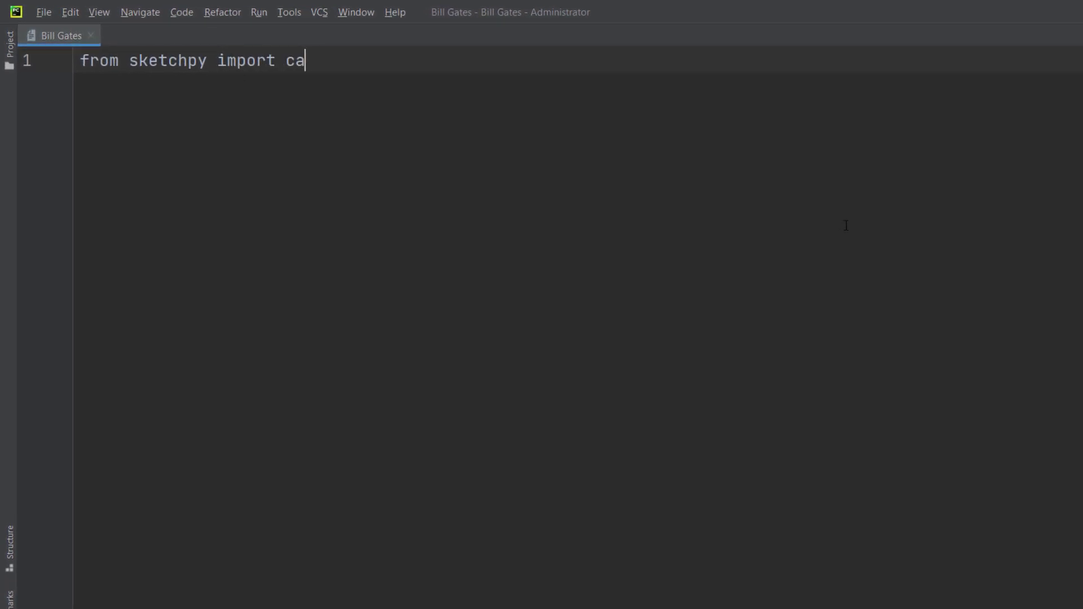
text(nvas)
key(Return)
key(Return)
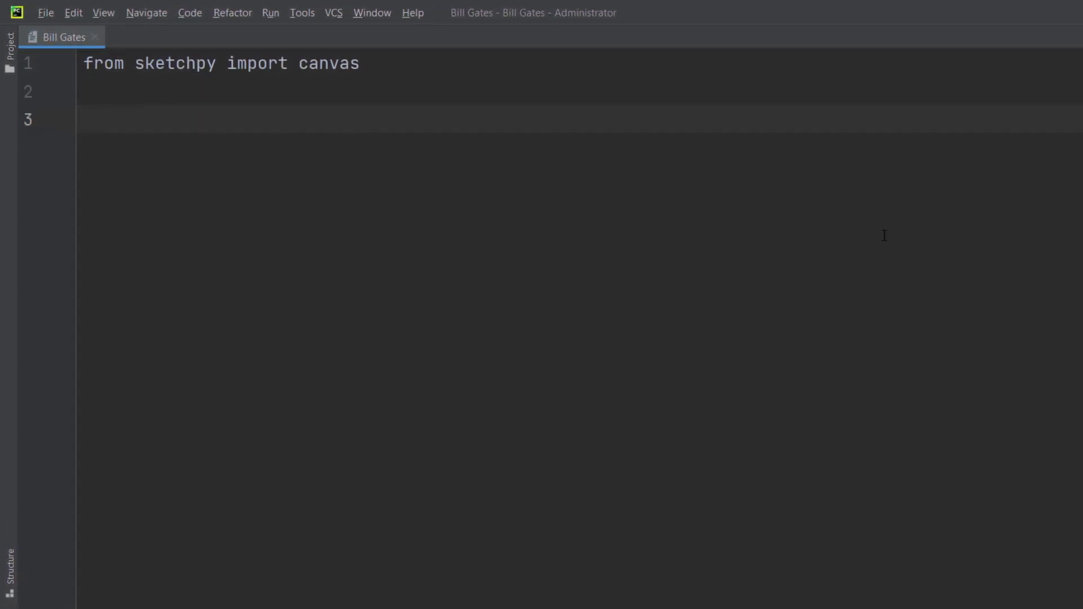
text(new = )
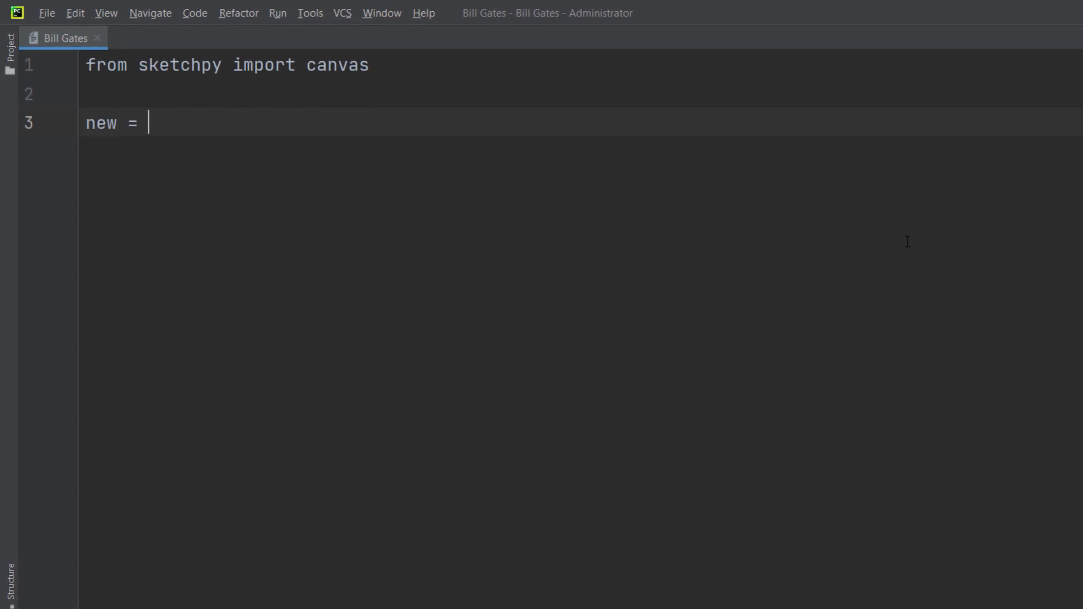
text(canva)
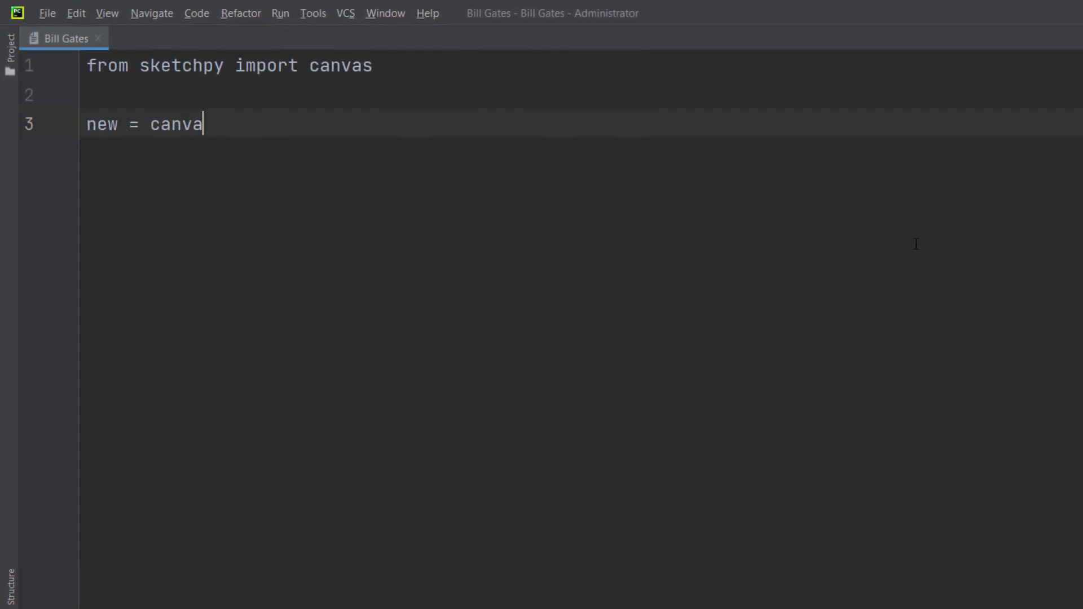
text(s)
key(BackSpace)
key(BackSpace)
key(BackSpace)
text(.sketc)
text(h_from_)
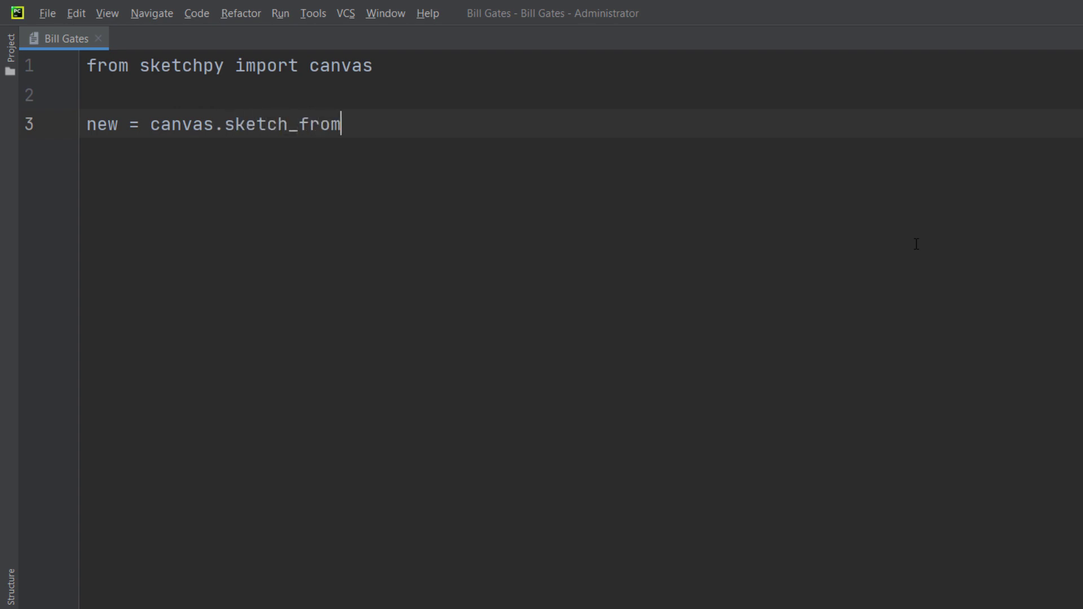
text(s)
text(cg)
key(BackSpace)
key(BackSpace)
text(vg("E:)
text())
text(")
text(E:)
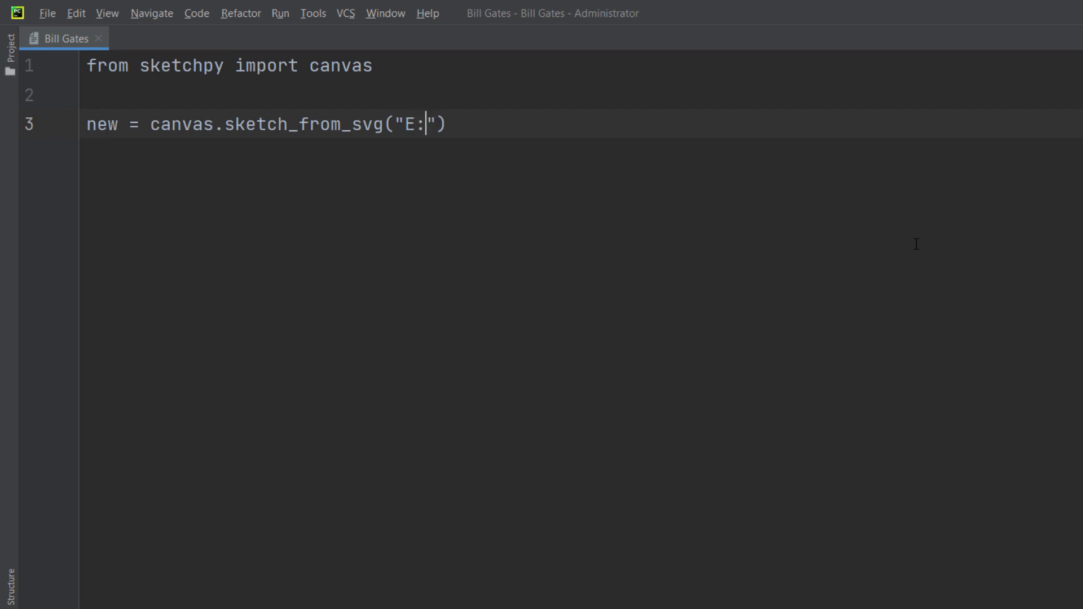
text(\\Dum)
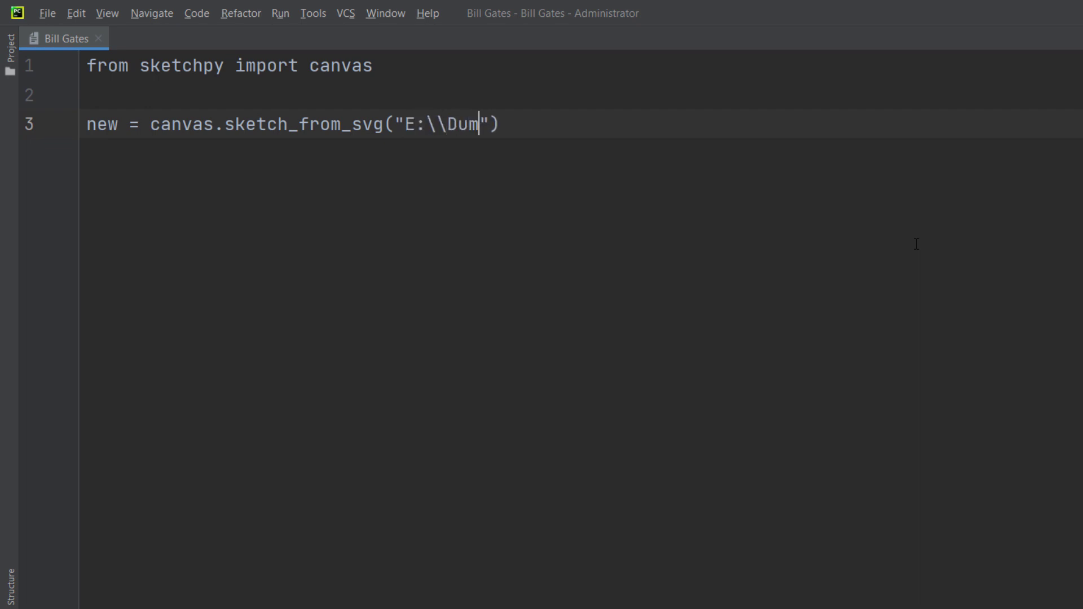
text(p)
key(BackSpace)
text(|)
key(BackSpace)
text(\\)
text(bill g)
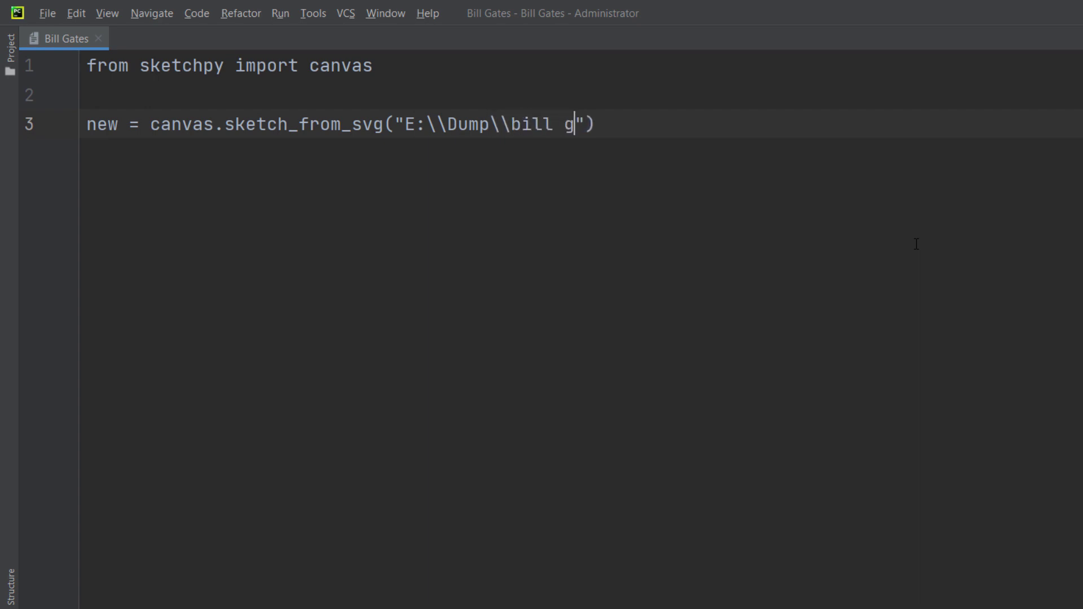
text(ates 2.)
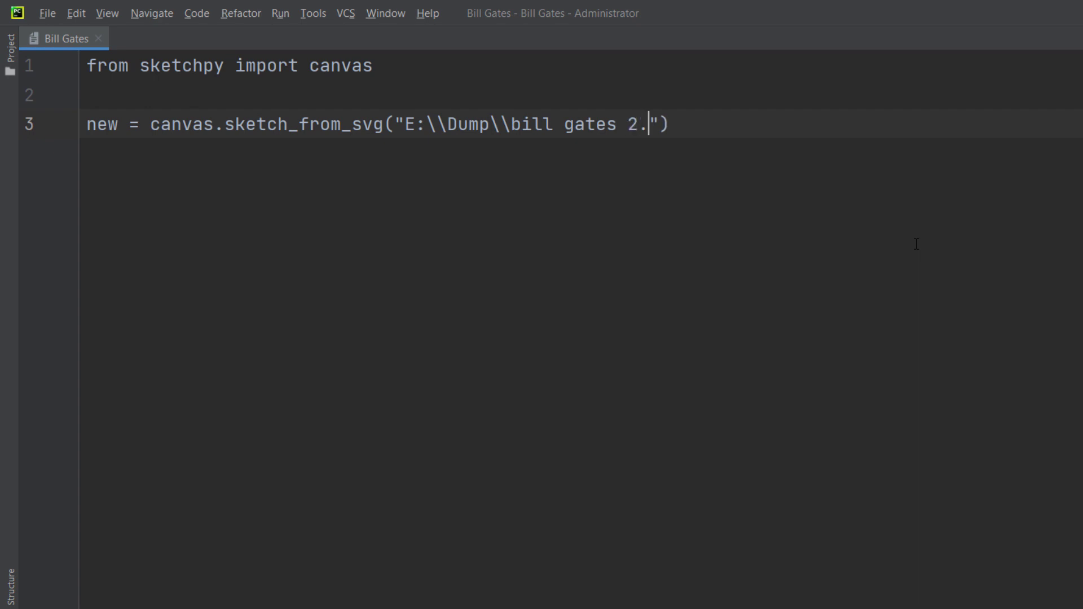
text(scg)
key(BackSpace)
key(BackSpace)
text(vg)
key(Return)
key(Return)
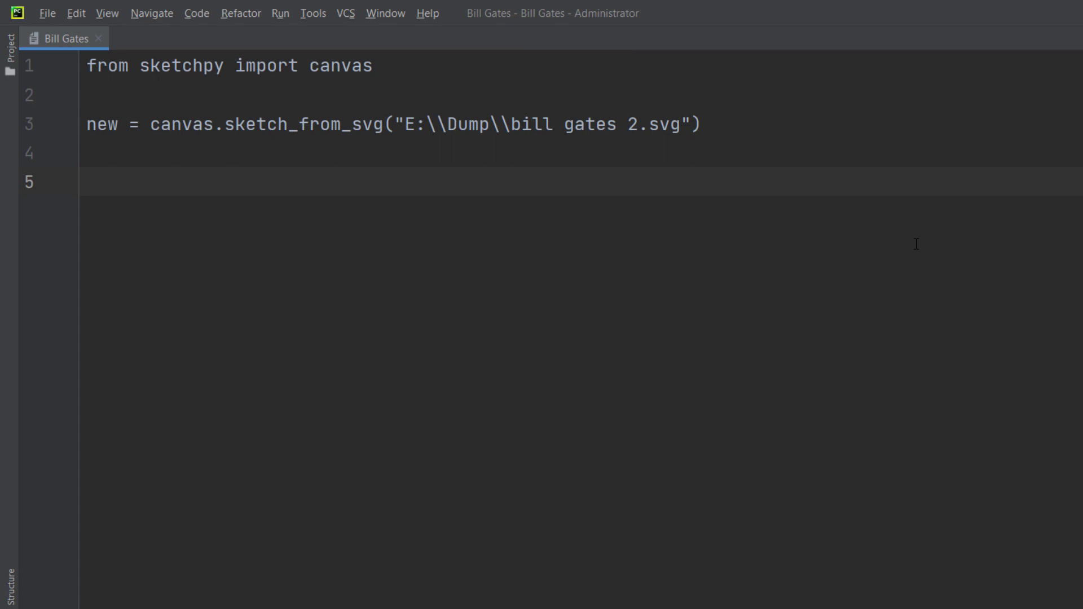
text(new.d)
text(raw()
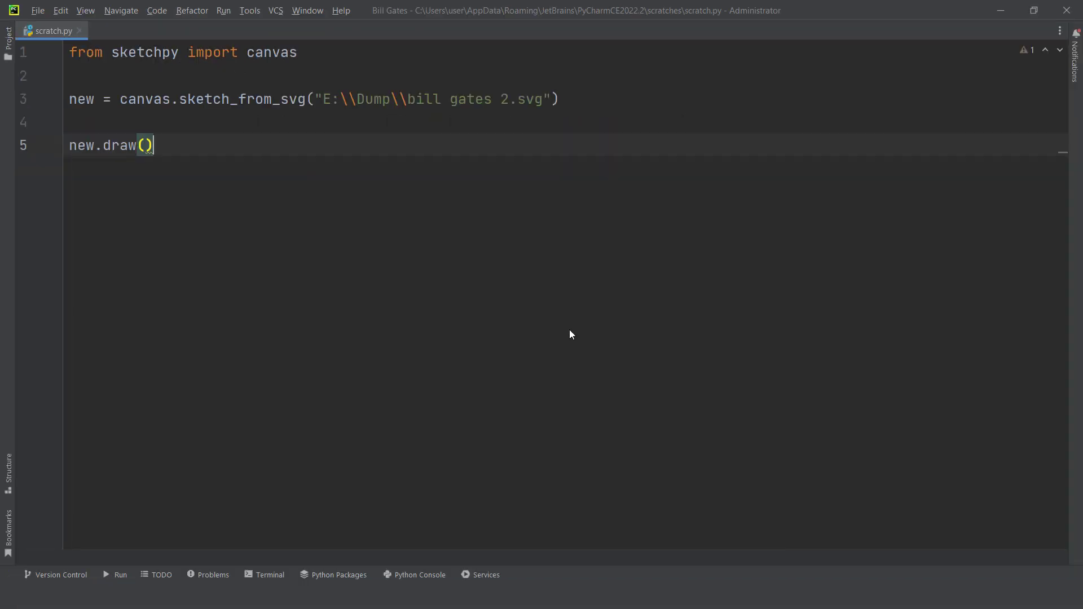
Step: Run the script (Ctrl+Shift+F10) so new.draw() sketches the Bill Gates portrait
key(ctrl+shift+F10)
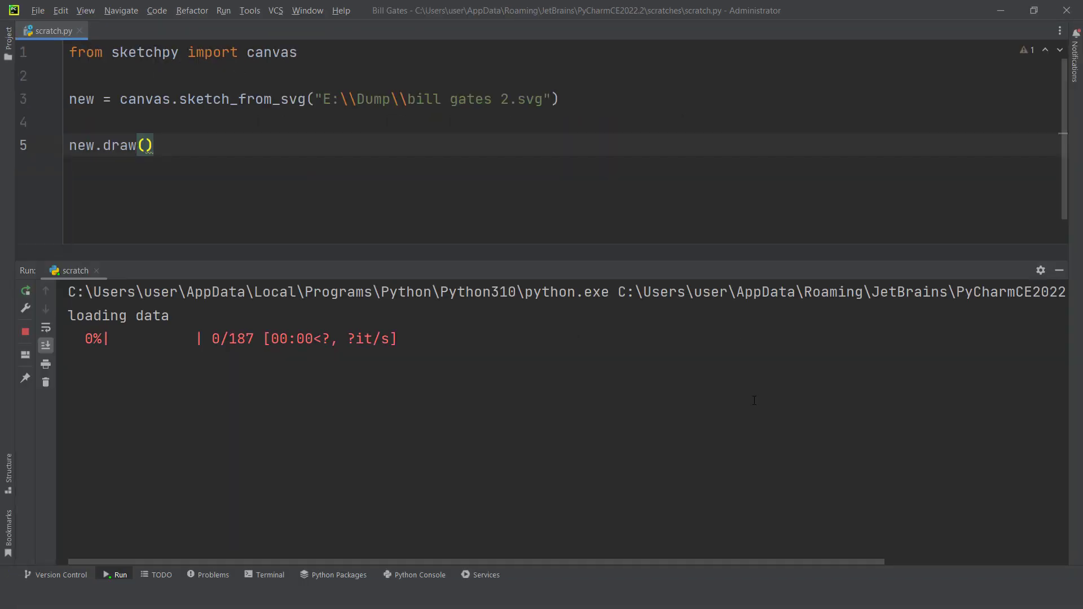